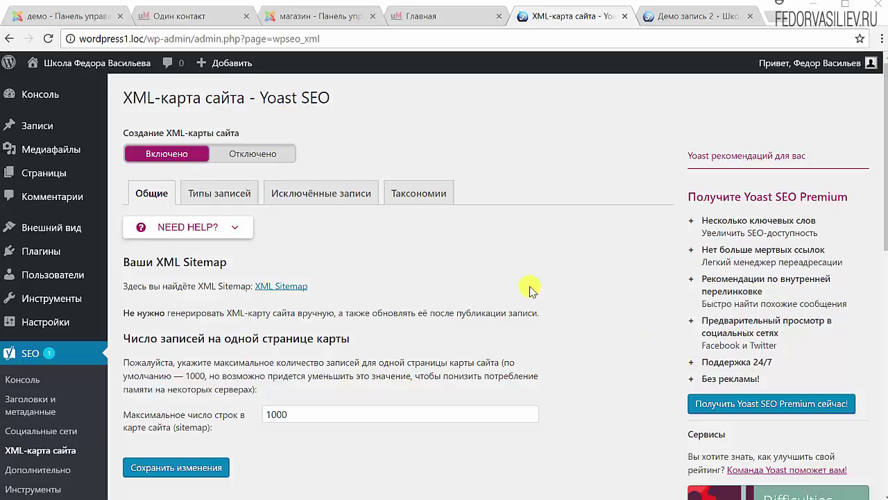
- Open Yoast's Социальные сети settings and review the Accounts tab's Facebook link and Twitter username
scroll(531, 274, down, 1)
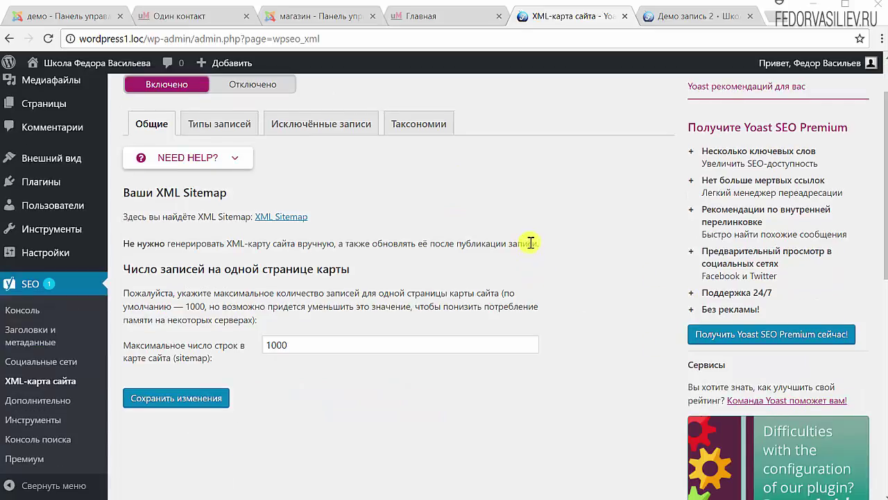
click(43, 362)
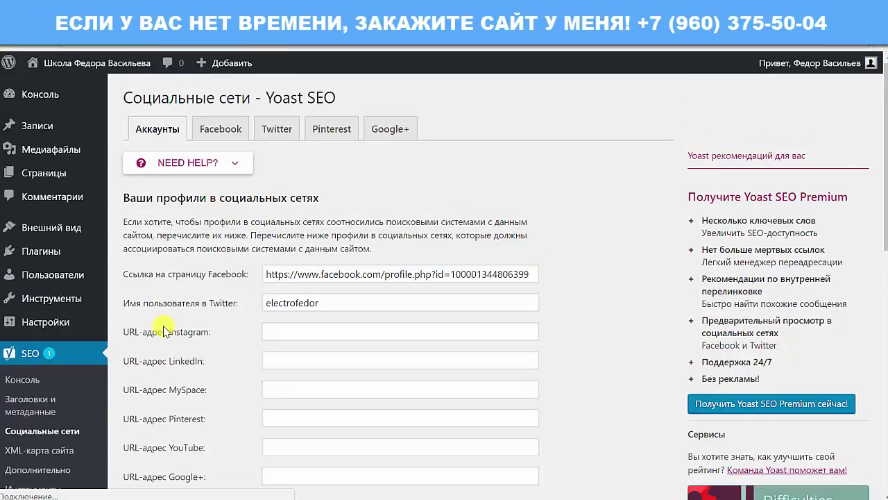
scroll(232, 234, down, 3)
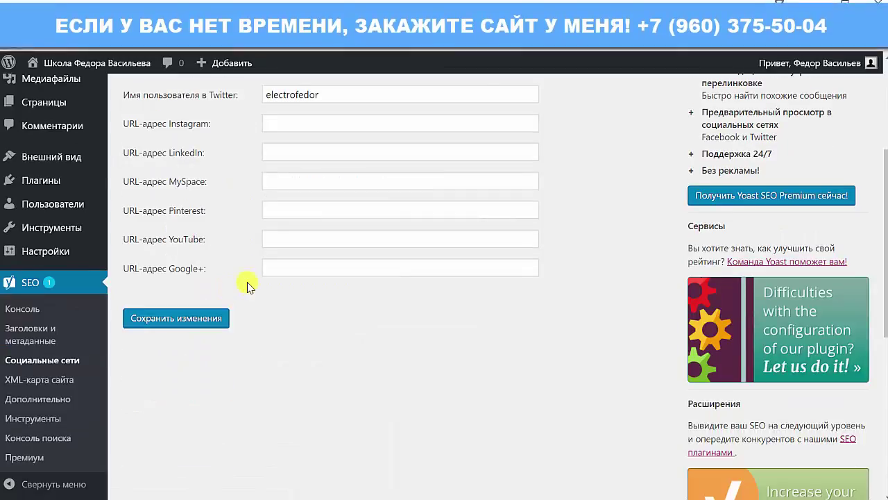
scroll(246, 228, up, 2)
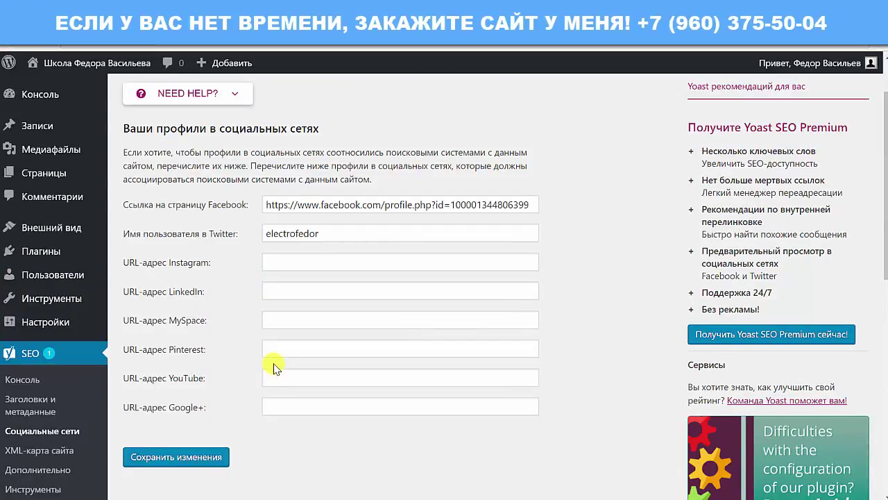
scroll(273, 368, up, 1)
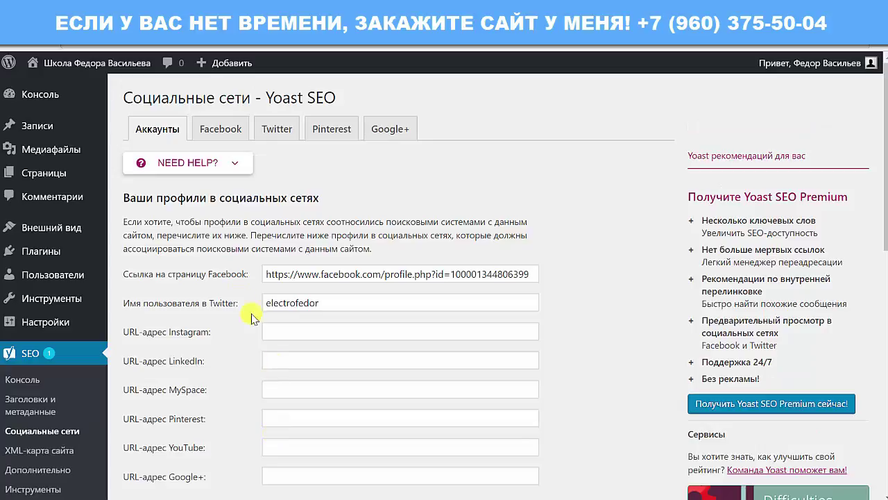
scroll(180, 305, down, 2)
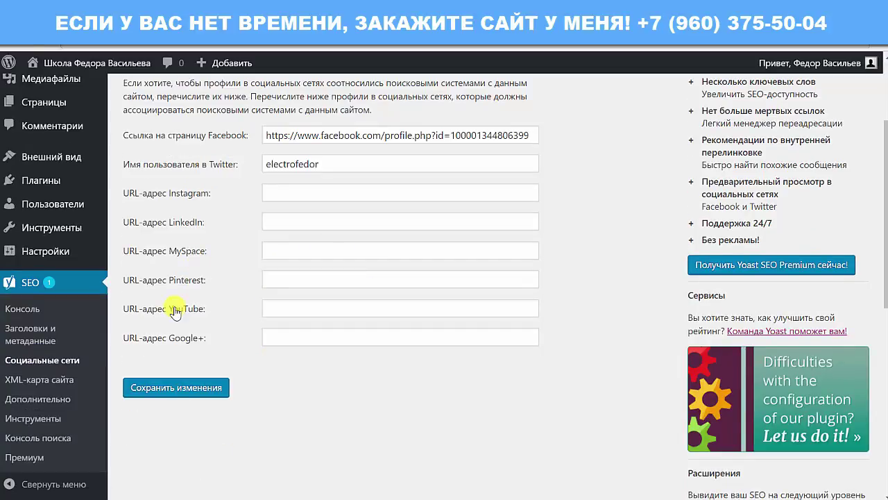
scroll(190, 354, up, 1)
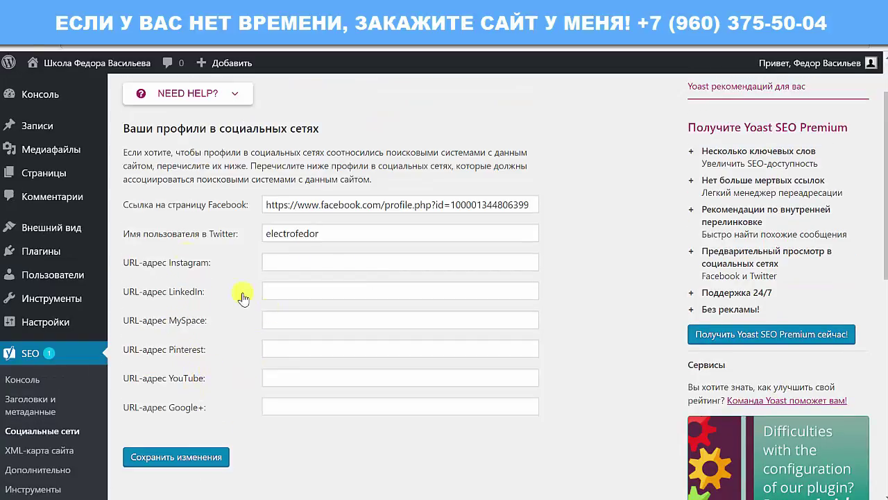
scroll(250, 356, up, 1)
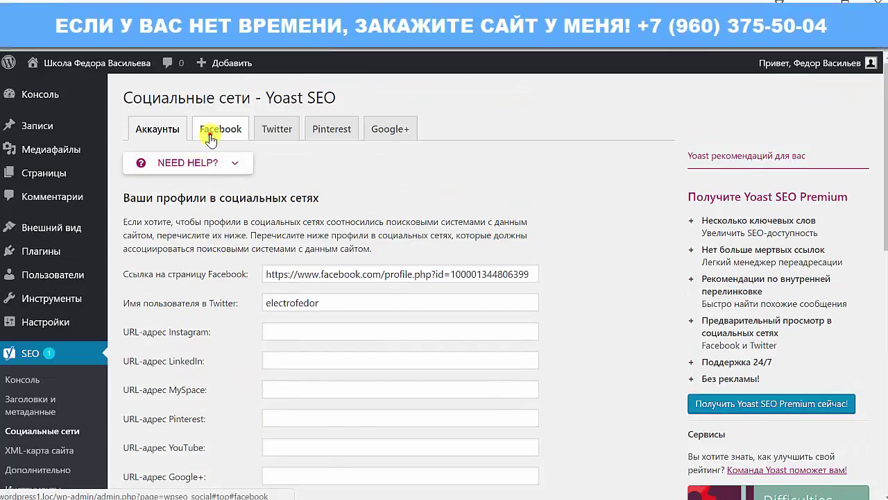
- Look through the Facebook, Twitter, Pinterest and Google+ tabs, then return to Аккаунты
click(209, 129)
scroll(211, 311, down, 2)
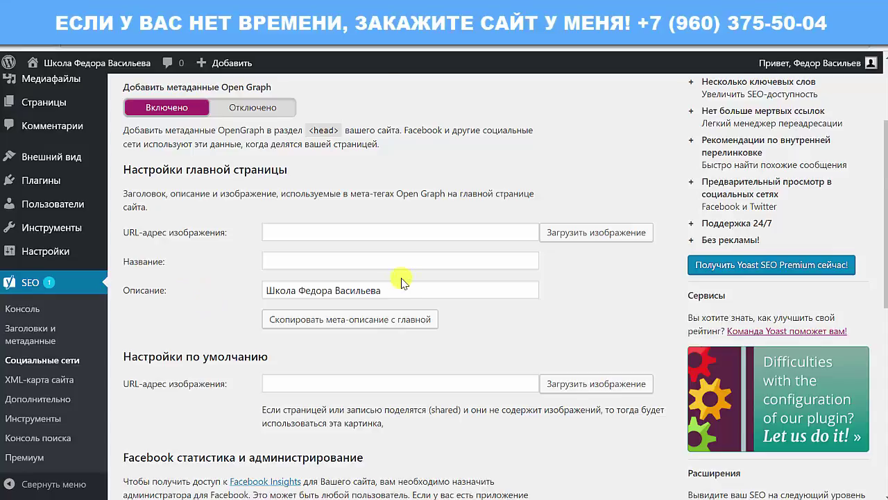
scroll(373, 368, down, 4)
scroll(234, 202, up, 7)
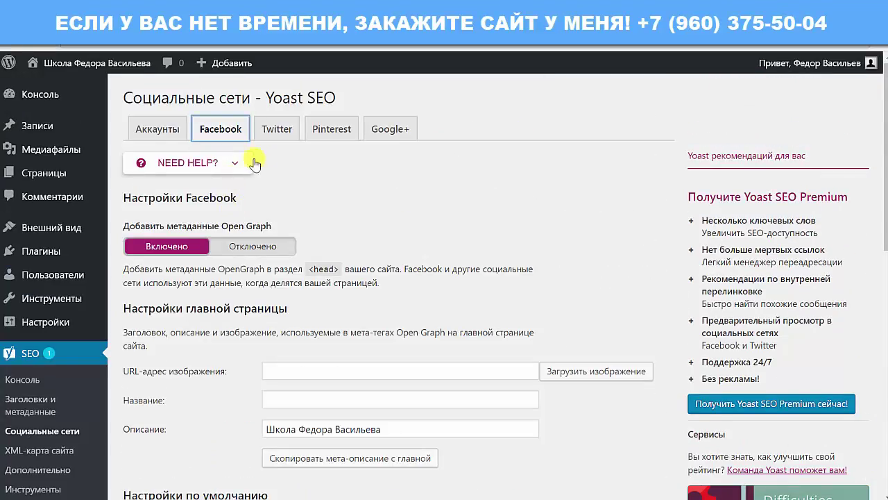
click(275, 130)
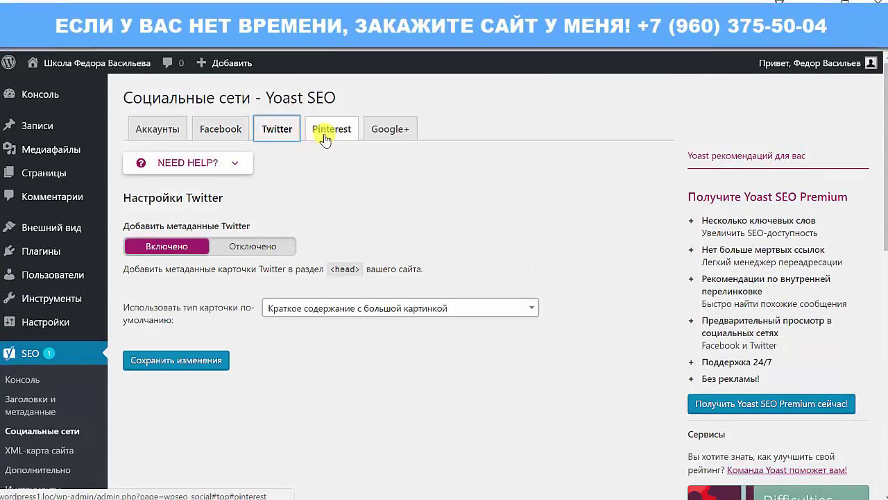
click(322, 133)
click(387, 139)
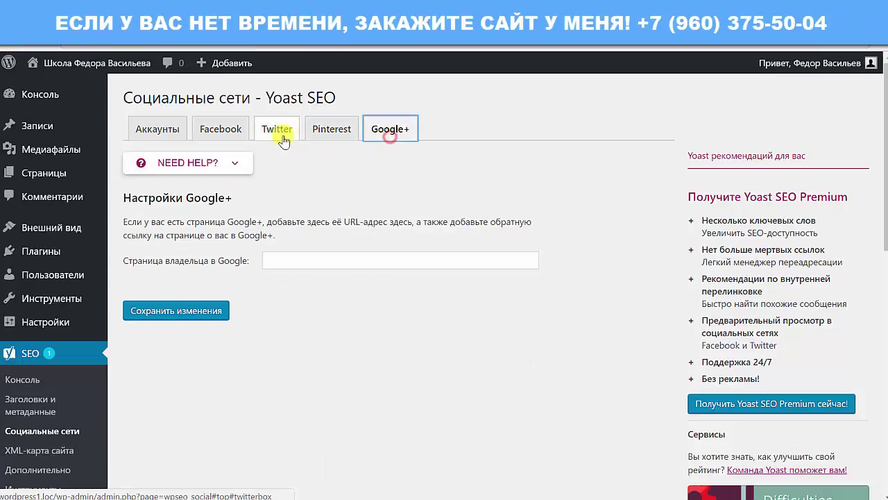
click(160, 131)
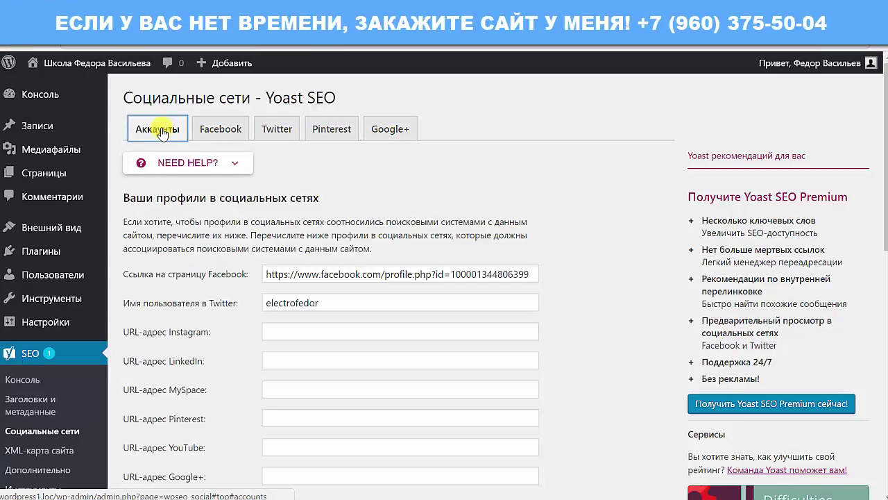
- Review the Facebook Open Graph settings, closing the media library without choosing a default image
click(225, 129)
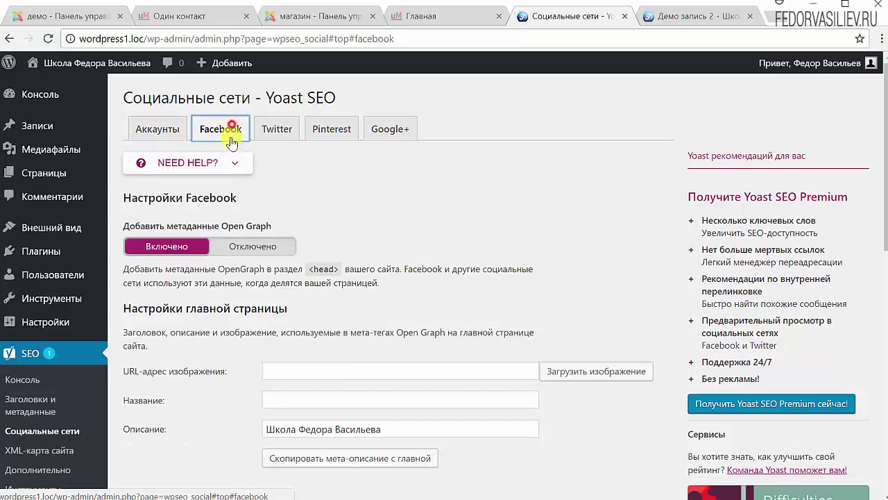
scroll(167, 285, down, 1)
scroll(181, 319, down, 4)
scroll(212, 392, up, 5)
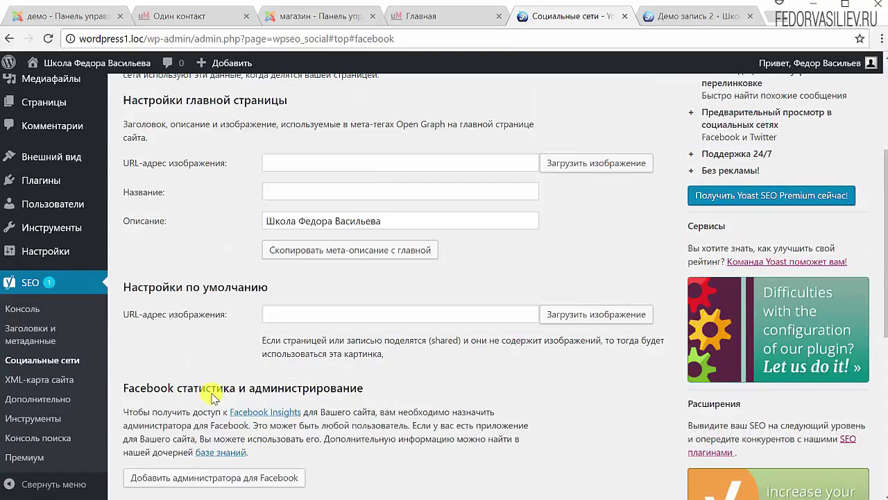
scroll(241, 409, down, 2)
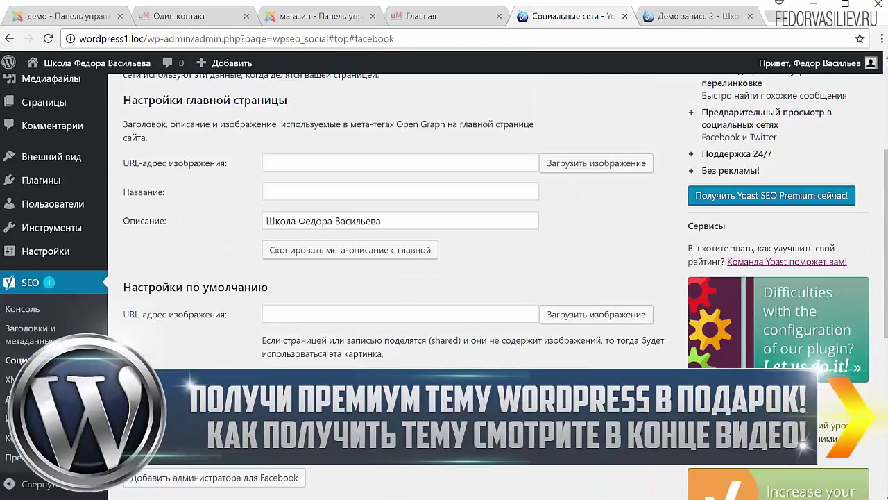
click(576, 313)
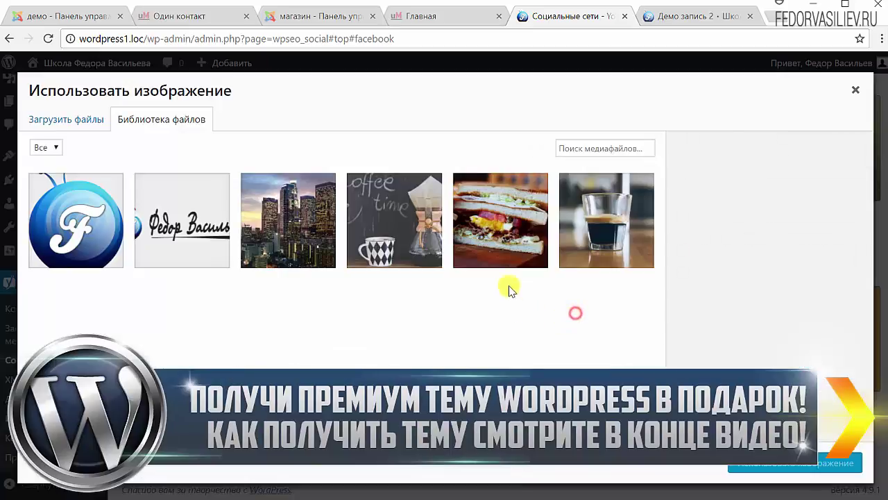
click(855, 90)
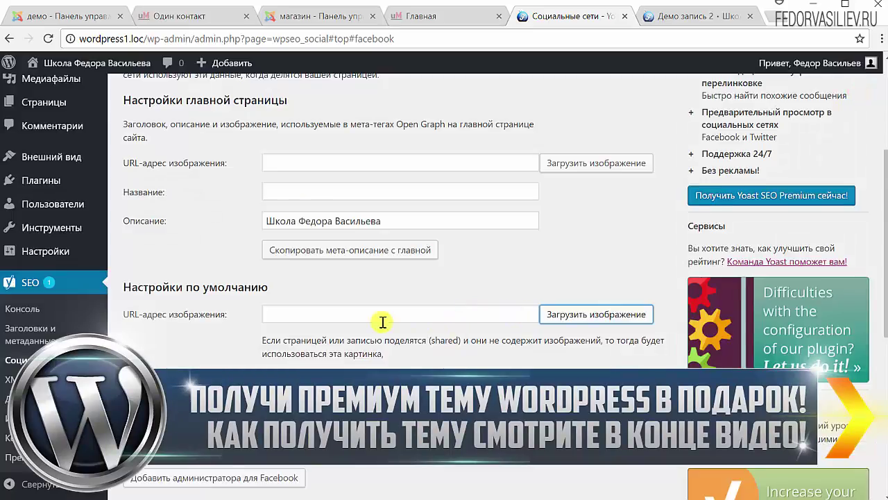
scroll(379, 320, down, 3)
scroll(382, 321, up, 3)
scroll(153, 239, up, 4)
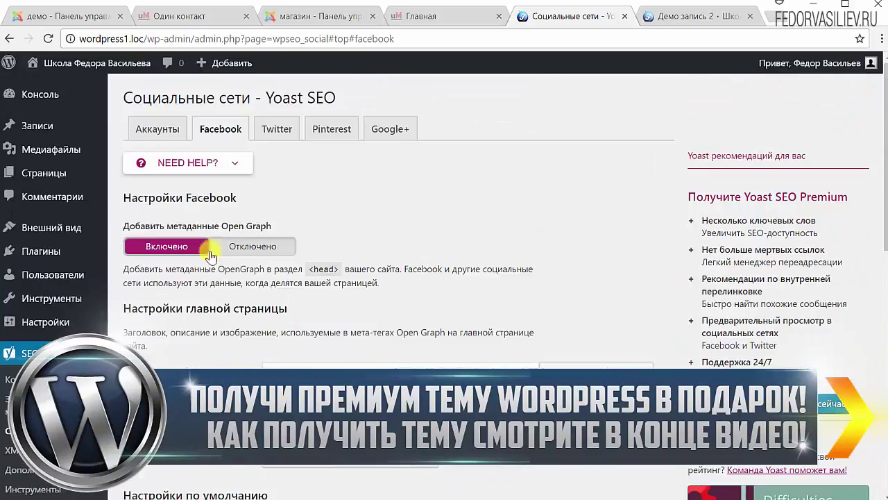
- Check the default Twitter card type without changing it, then go to XML-карта сайта settings
click(282, 133)
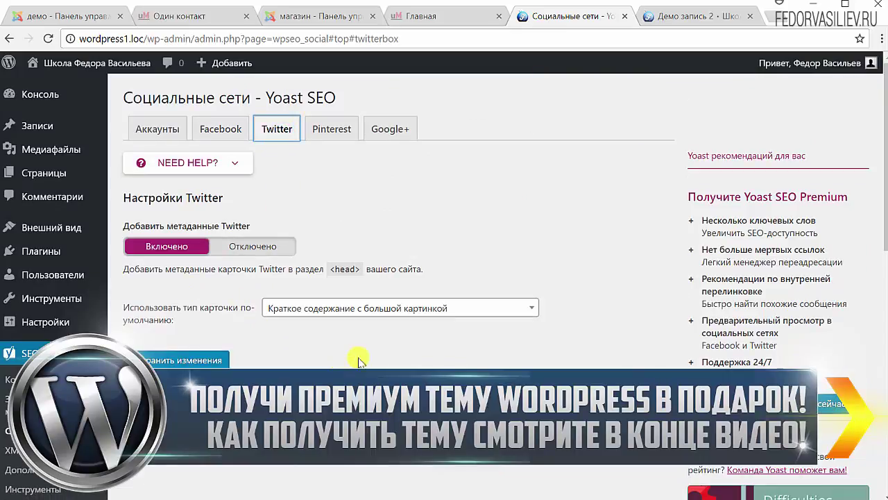
click(398, 308)
click(321, 366)
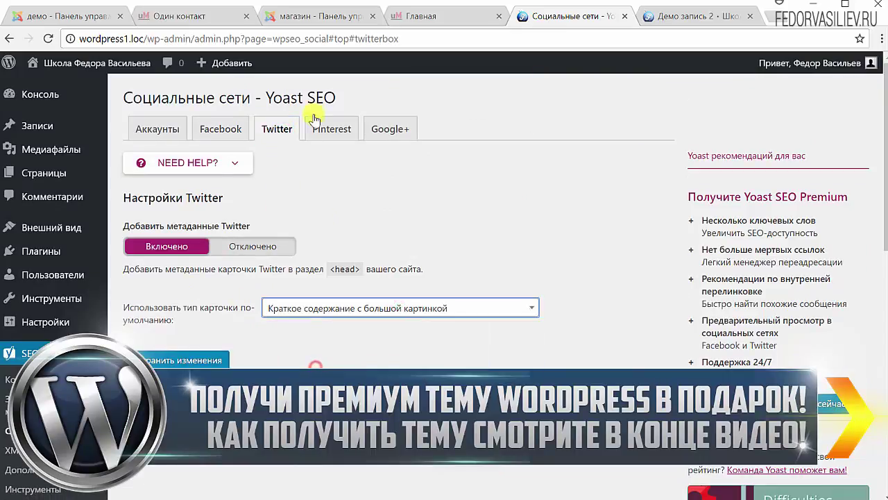
click(165, 133)
scroll(238, 234, down, 1)
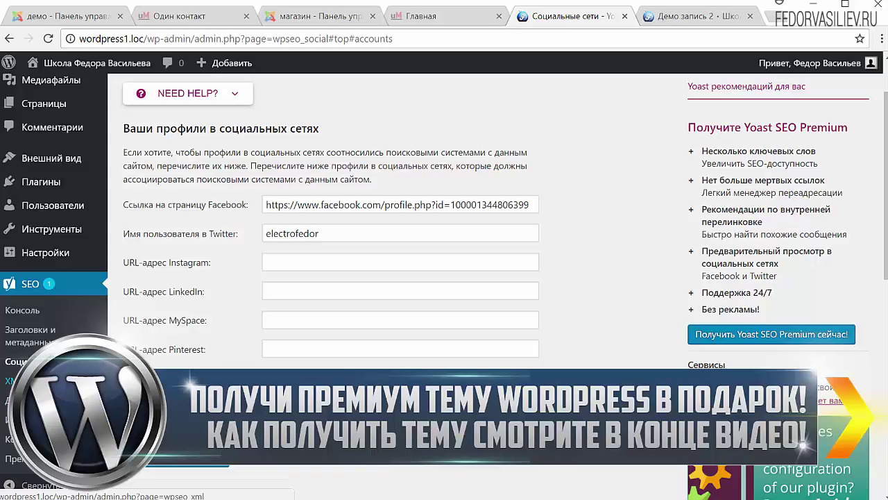
click(10, 380)
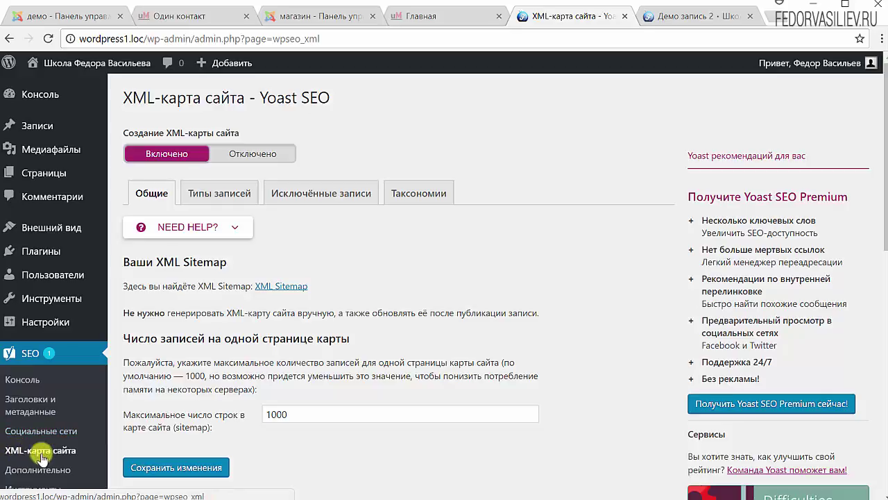
- Keep XML sitemap generation on and view the Типы записей tab: posts and pages included, media excluded
scroll(208, 277, down, 2)
scroll(167, 254, up, 2)
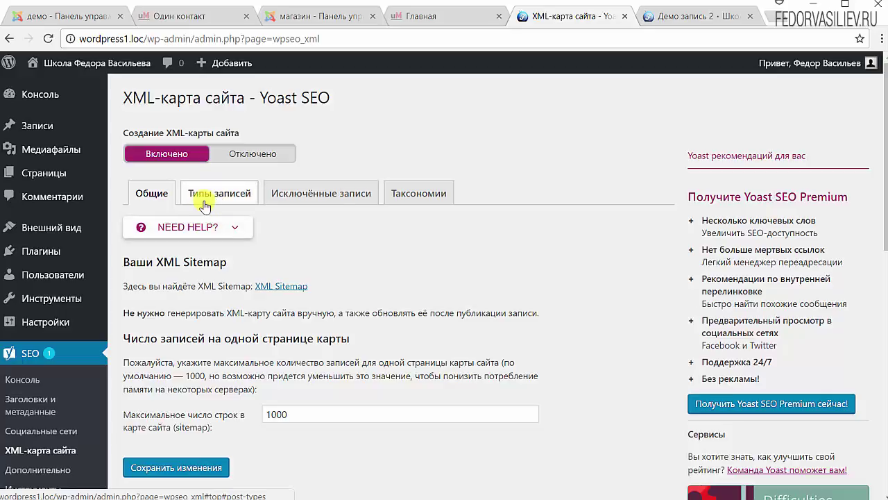
click(253, 158)
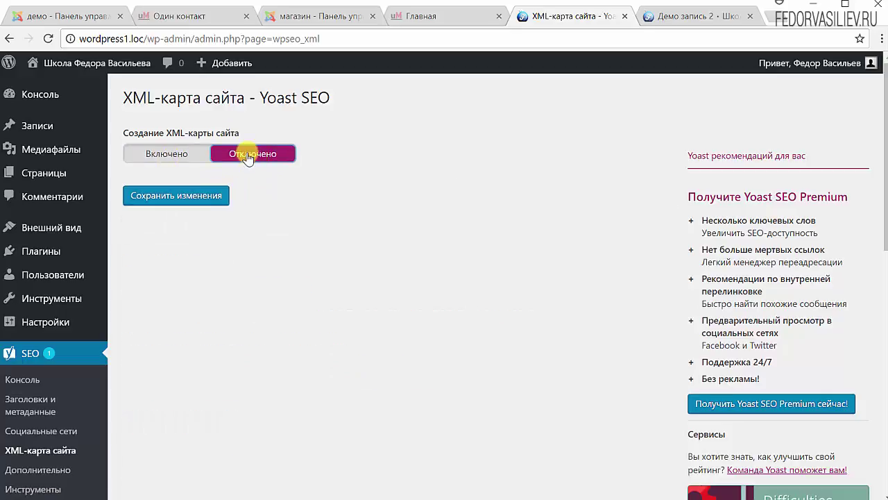
click(145, 159)
click(214, 199)
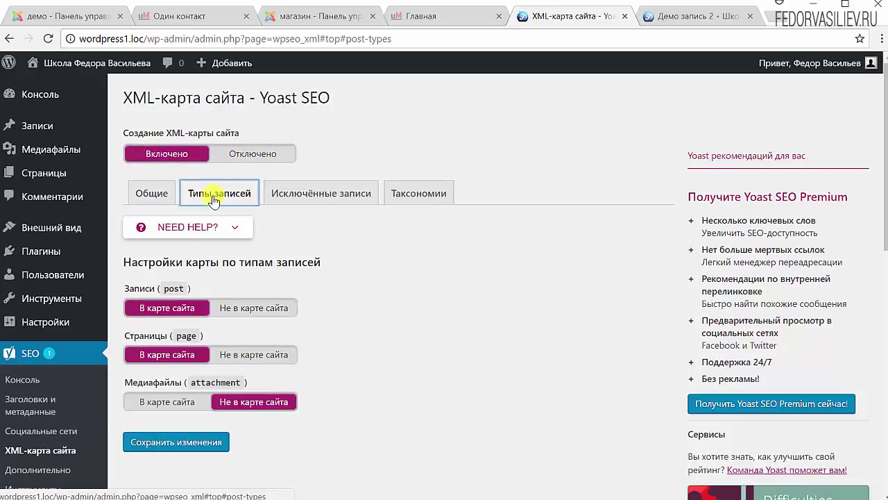
scroll(327, 222, down, 2)
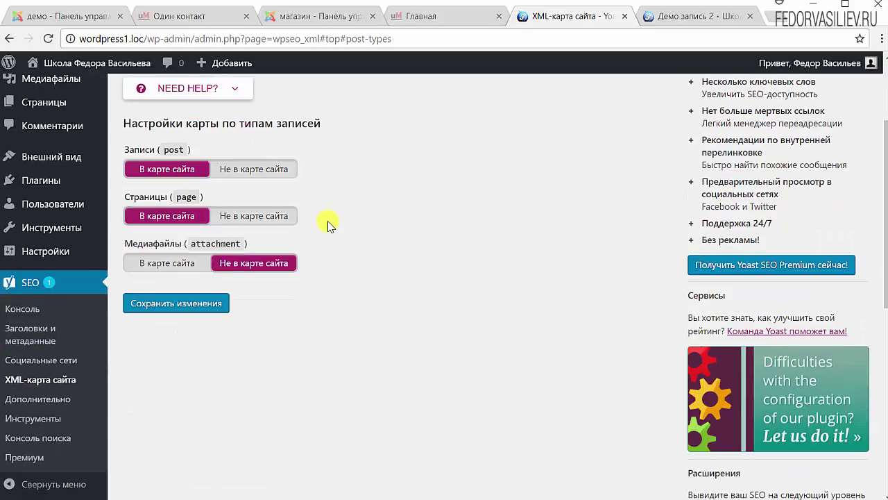
scroll(329, 225, up, 1)
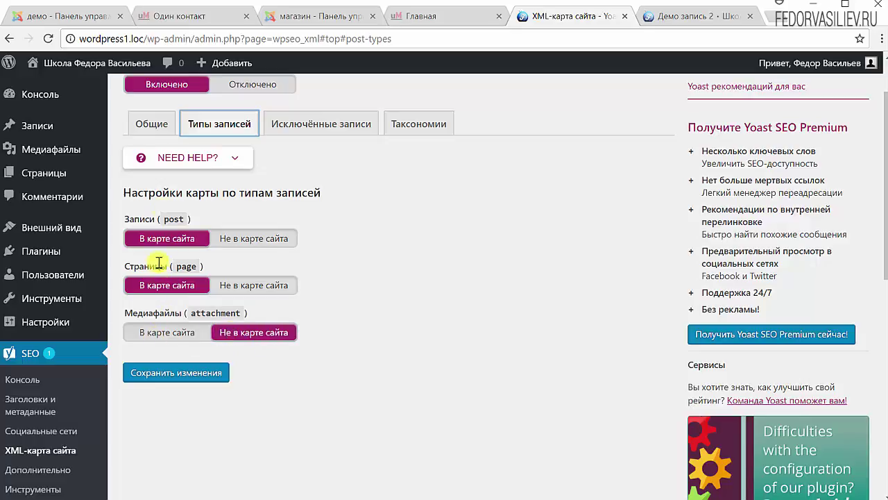
- View the Исключённые записи field for post IDs, then go to Записи > Все записи
click(333, 128)
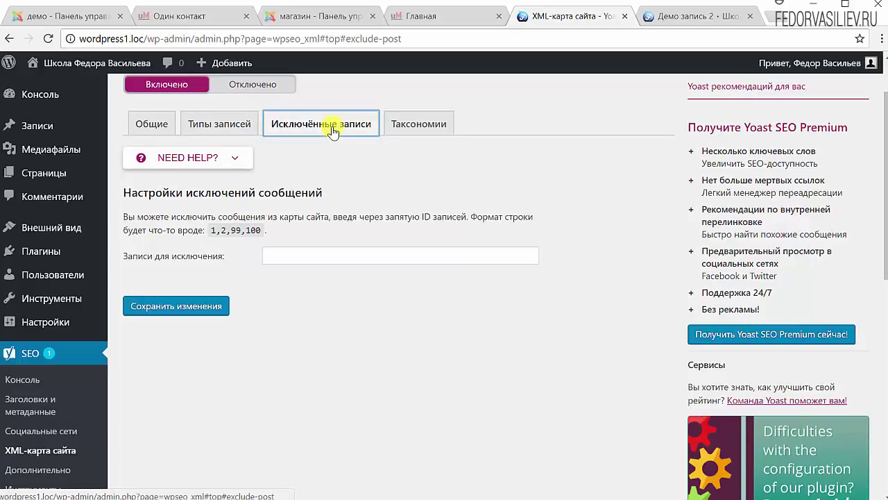
click(270, 256)
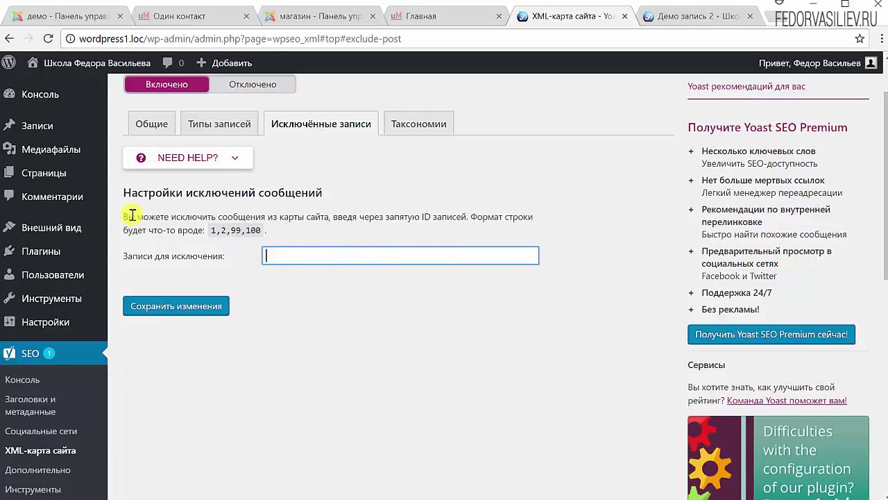
scroll(129, 217, up, 2)
click(48, 131)
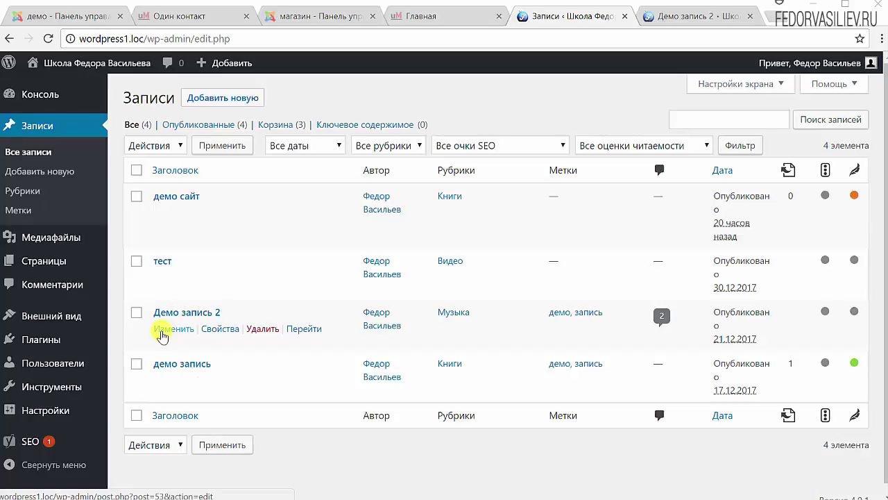
- Open the 'демо сайт' post and highlight its ID 98 in the address bar
click(165, 197)
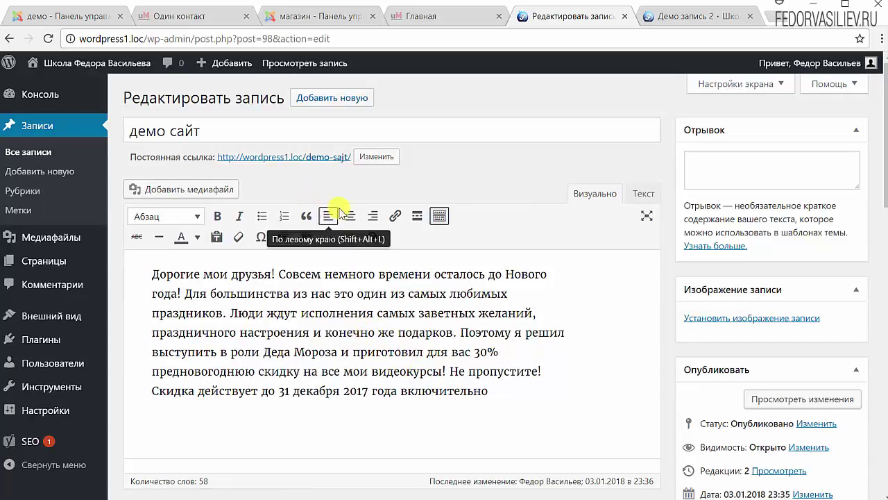
click(184, 37)
mouse_move(244, 59)
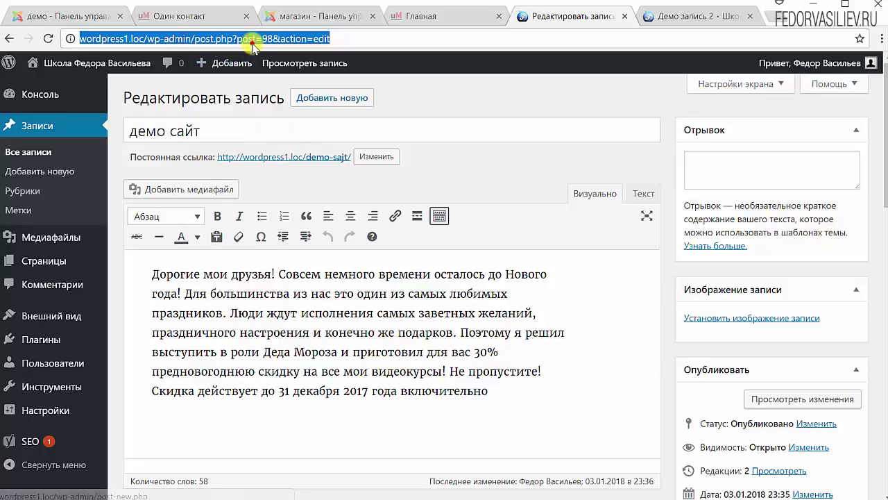
click(242, 40)
drag(238, 40, 269, 39)
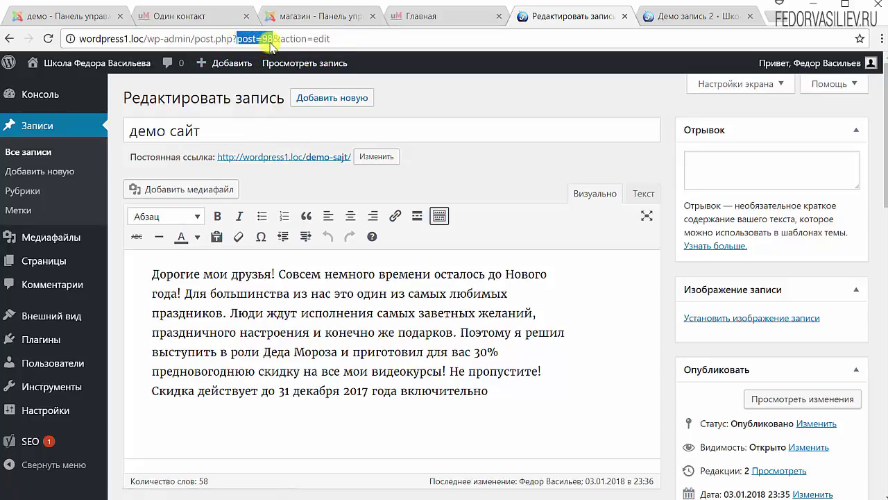
click(270, 38)
double_click(268, 38)
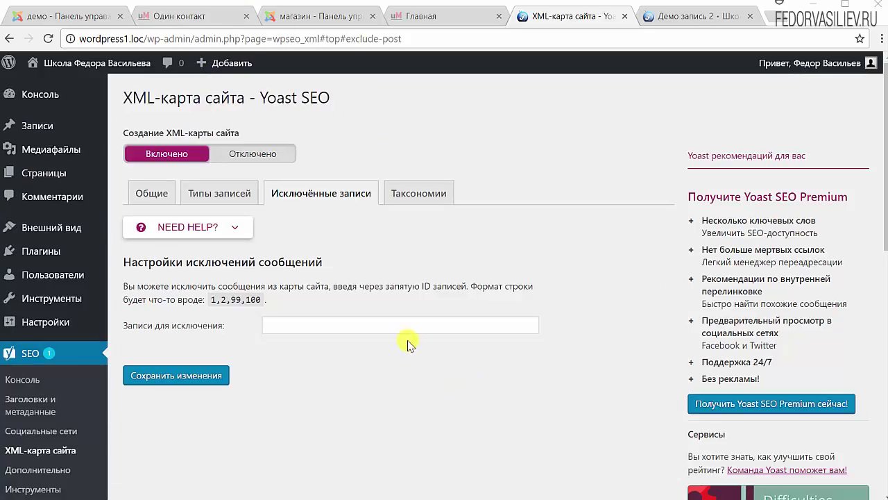
- Set Метки (post_tag) to 'Не в карте сайта', keep categories included, and save the settings
click(419, 202)
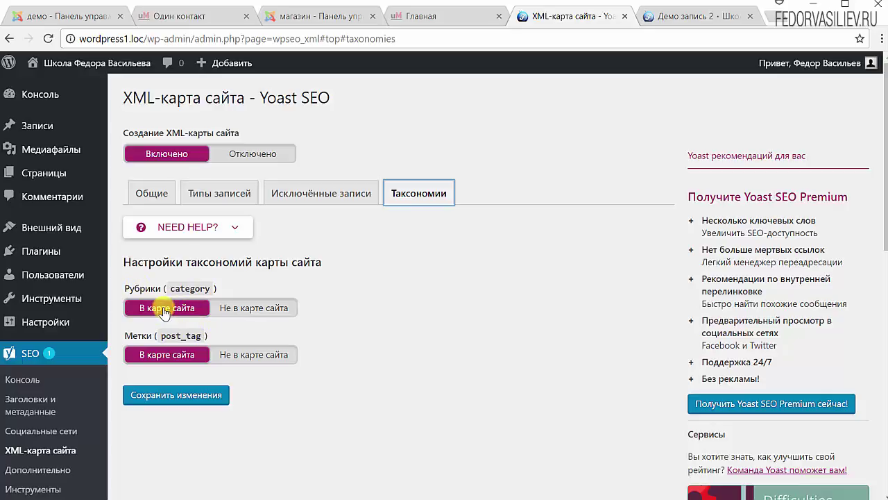
click(237, 354)
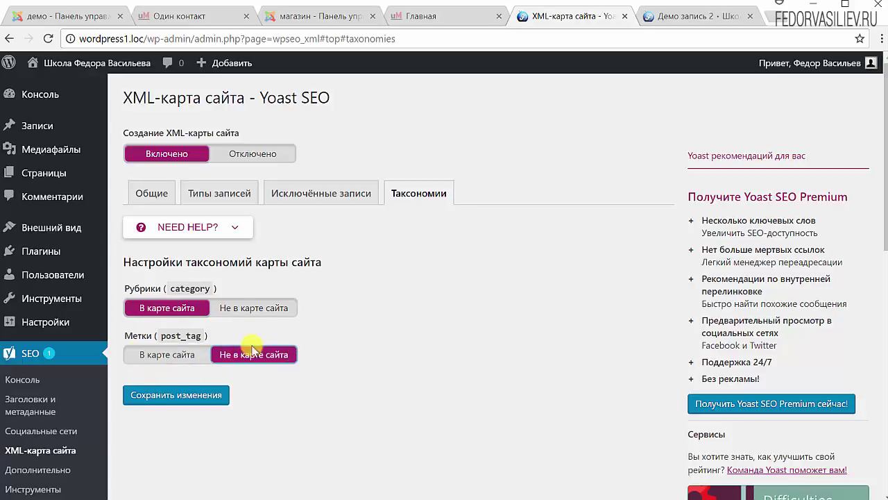
click(208, 393)
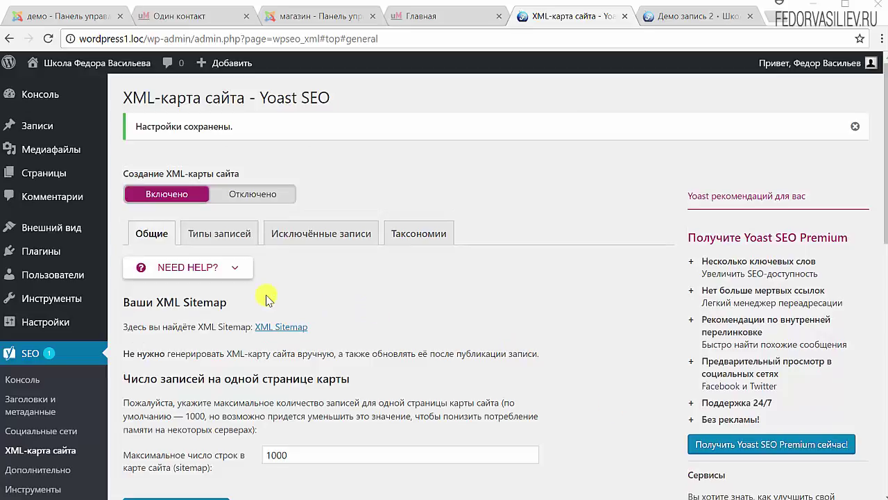
click(153, 234)
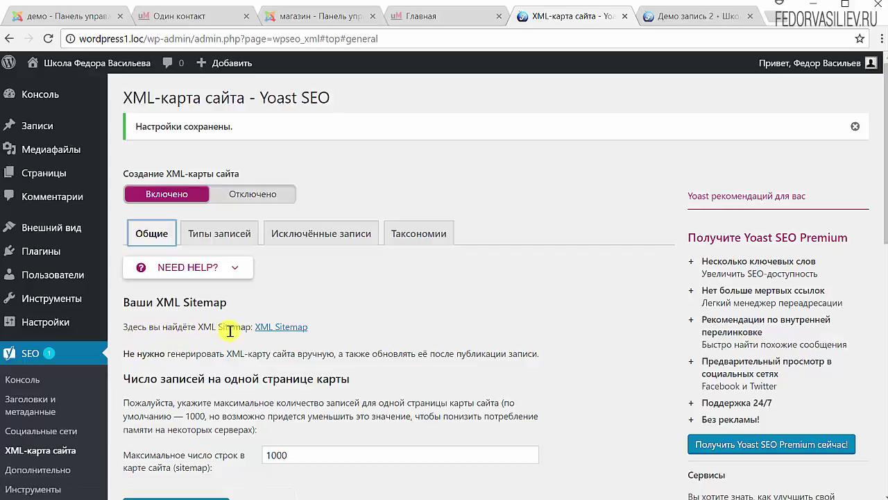
- Open the 'XML Sitemap' link to view sitemap_index.xml with post-sitemap.xml and category-sitemap.xml
click(282, 327)
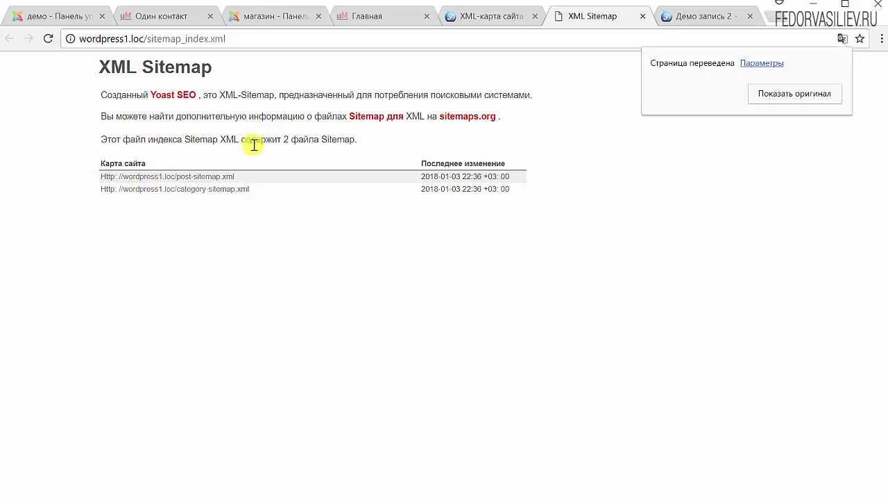
- Select the full sitemap_index.xml address in the address bar, then switch back to the settings tab
click(224, 38)
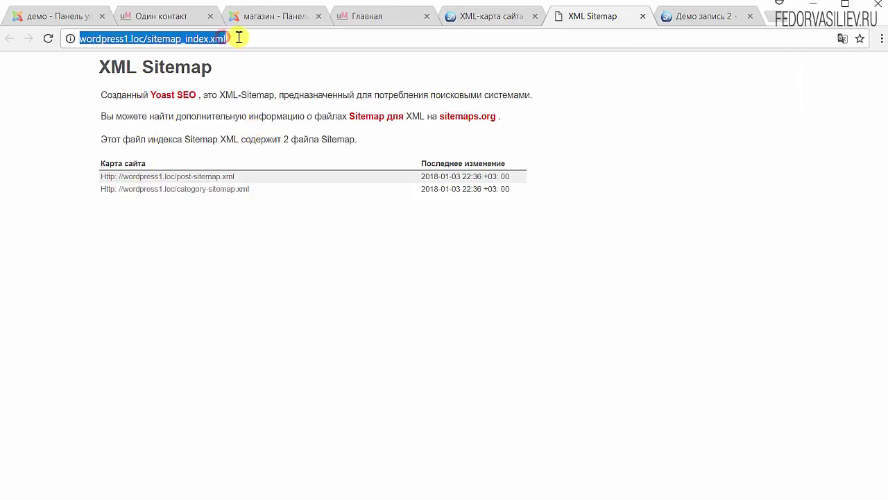
click(238, 37)
drag(238, 37, 79, 39)
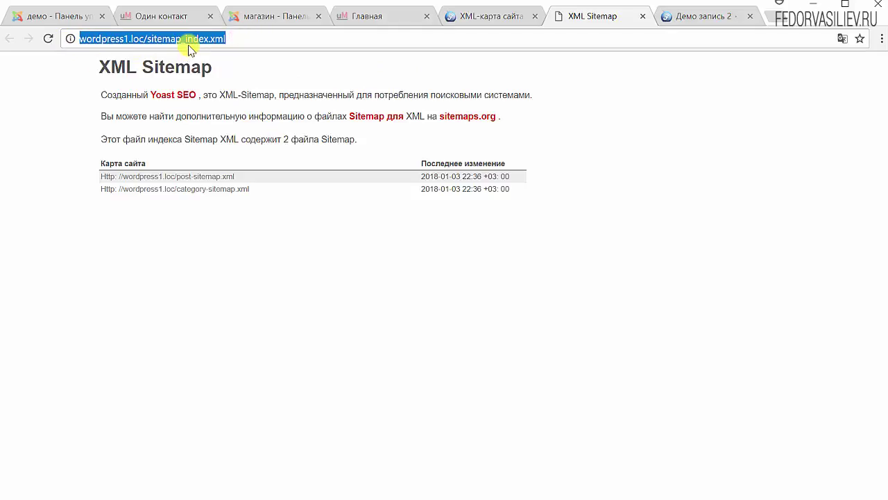
click(238, 38)
drag(238, 38, 67, 36)
click(233, 39)
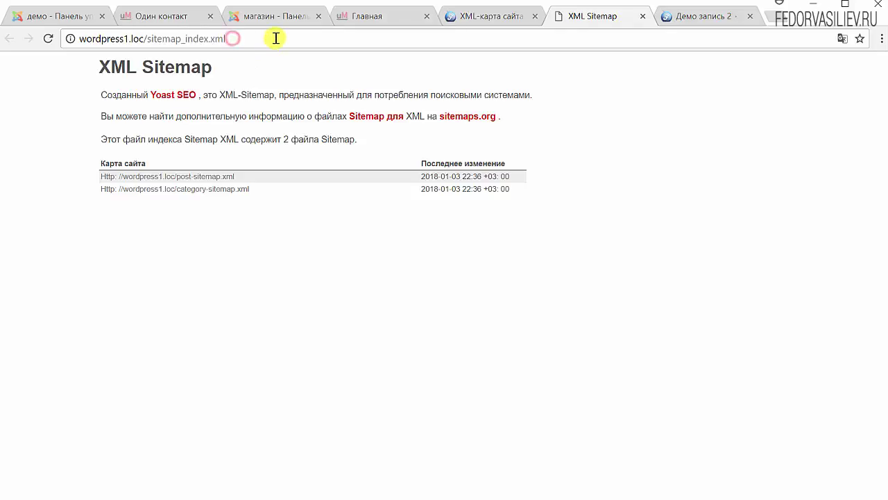
drag(273, 38, 84, 49)
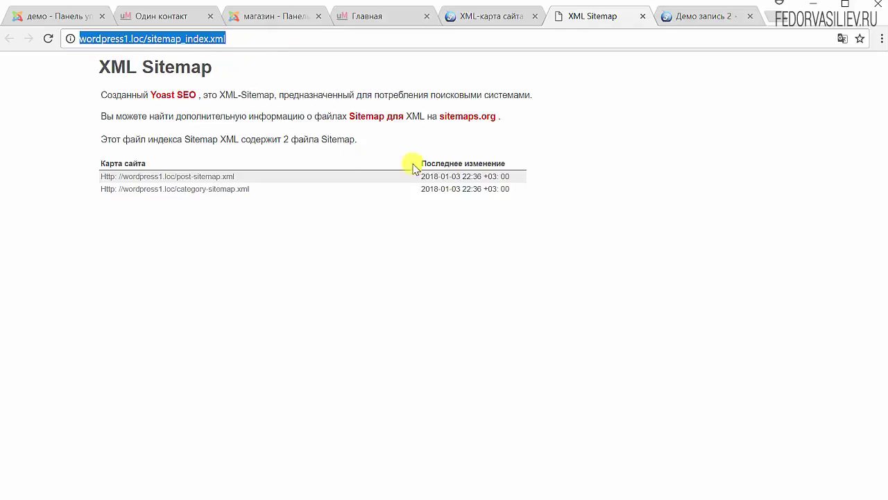
key(ctrl+shift+Tab)
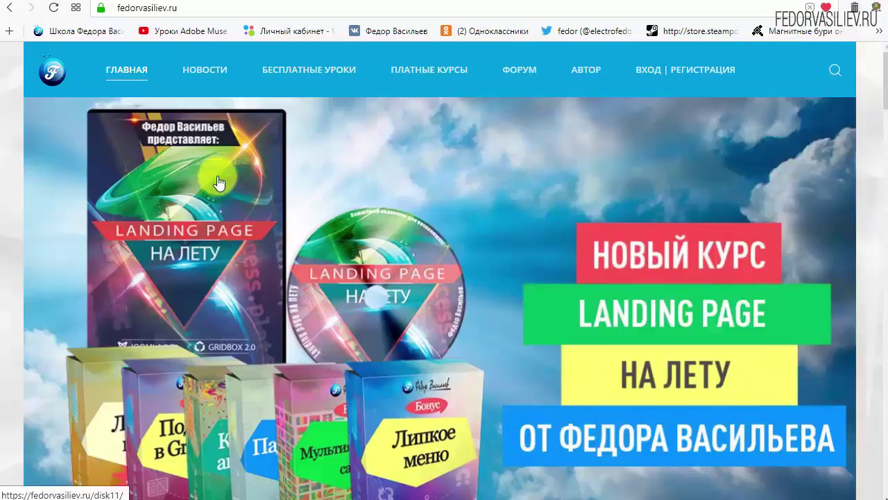
- Go to the ВХОД | РЕГИСТРАЦИЯ page and choose 'ЕЩЁ НЕТ УЧЁТНОЙ ЗАПИСИ?' to reach registration
mouse_move(175, 55)
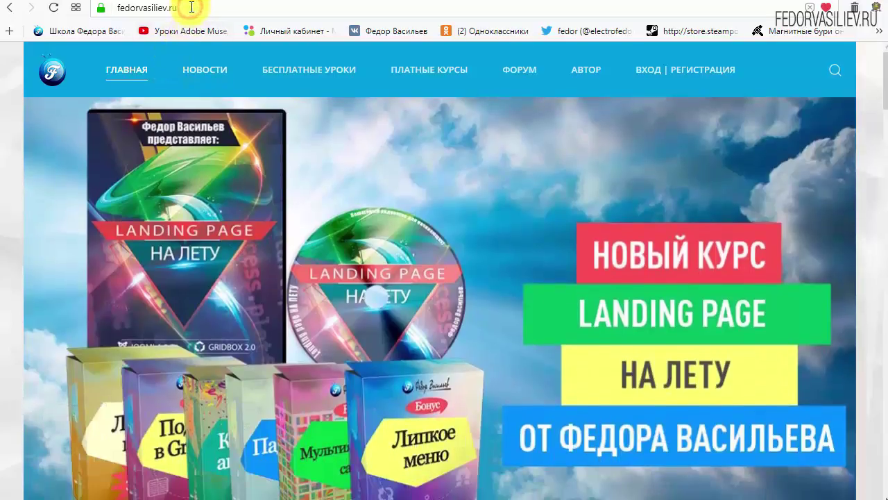
click(193, 6)
click(175, 8)
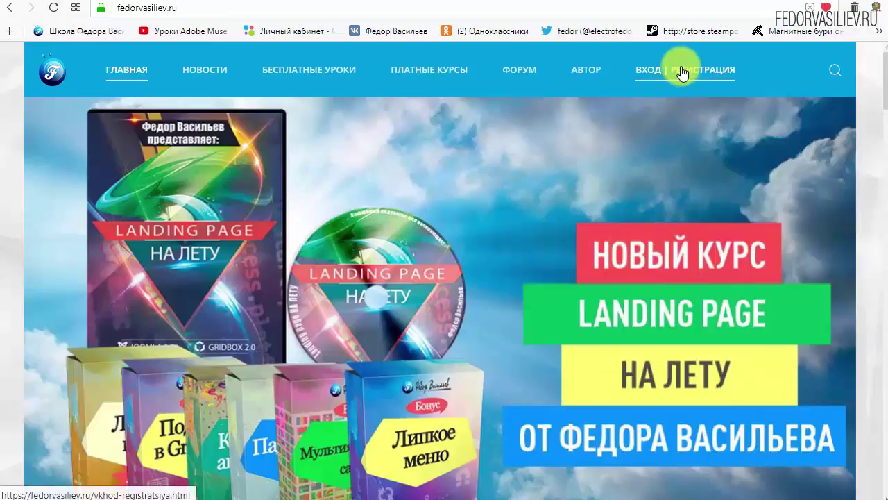
click(656, 71)
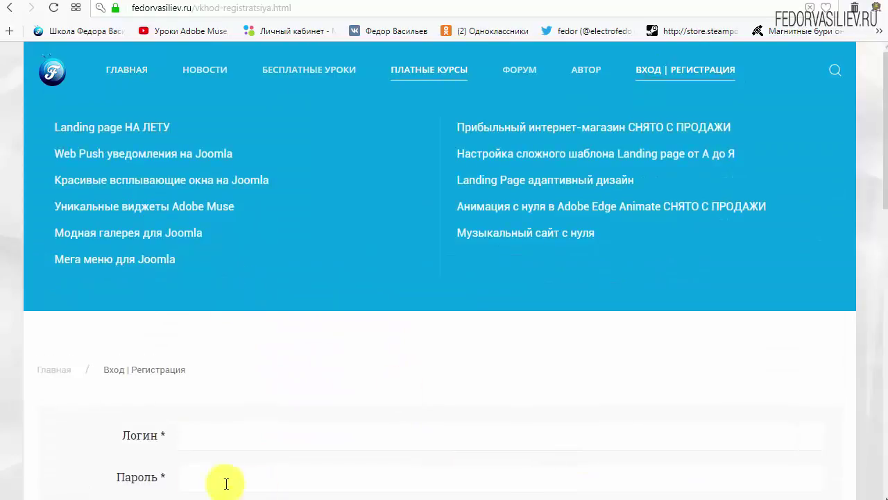
scroll(659, 333, down, 1)
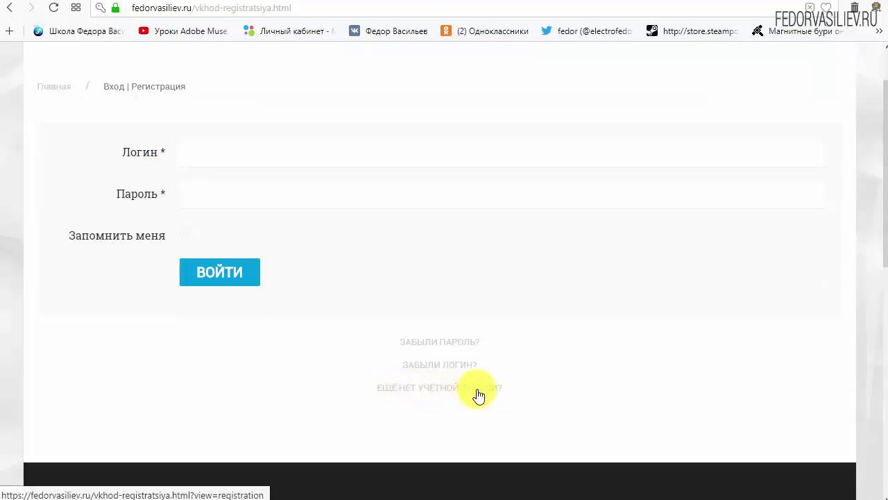
click(416, 387)
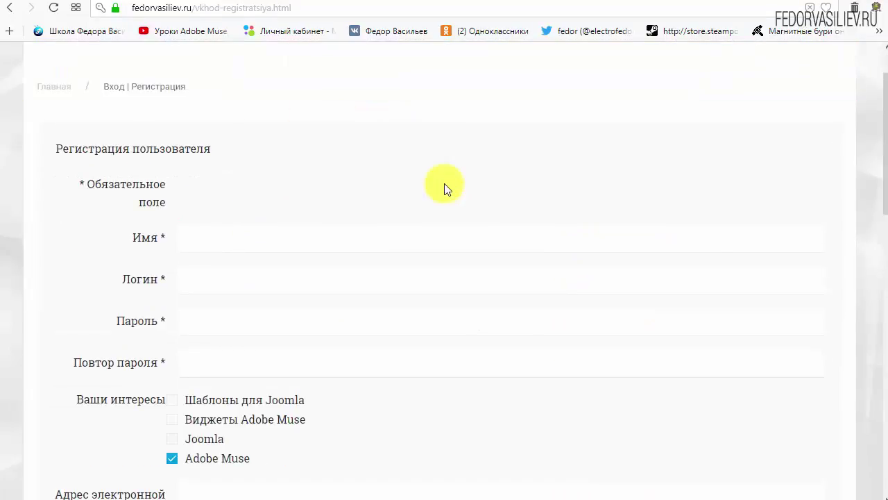
- Enter 'wp' as name and login, type the account password, and autofill Повтор пароля
scroll(444, 186, down, 1)
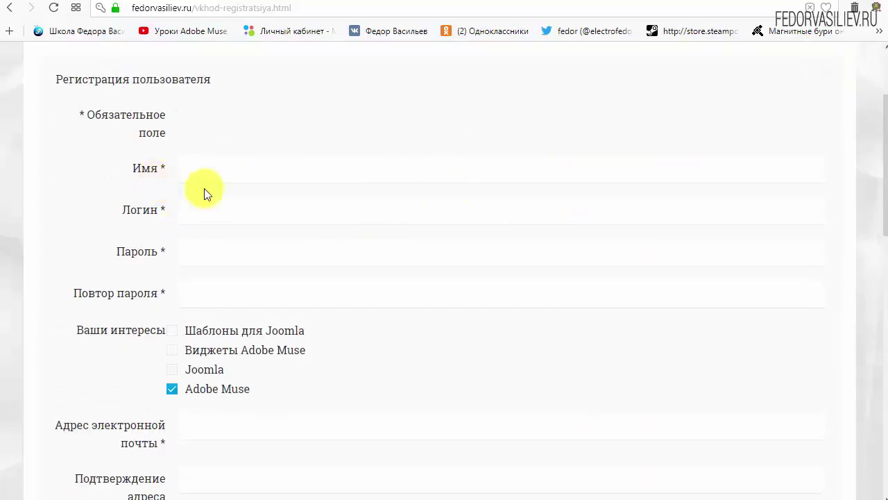
click(238, 171)
text(w)
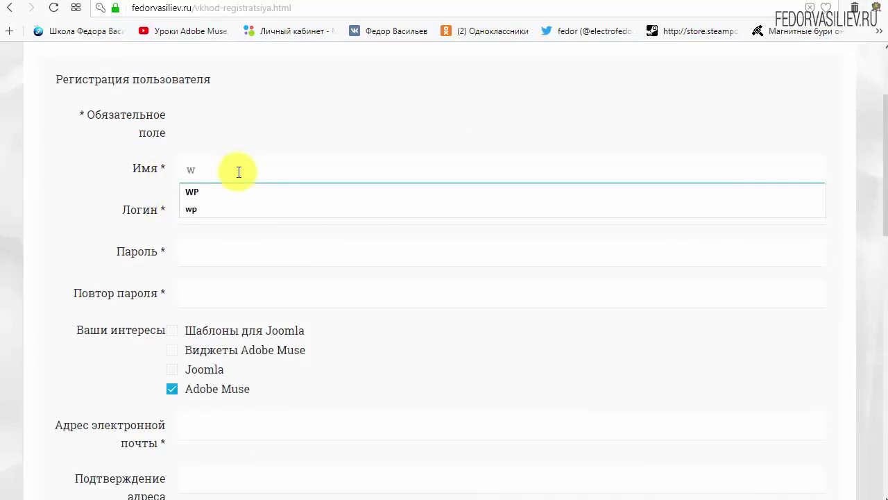
text(p)
click(256, 215)
text(wp)
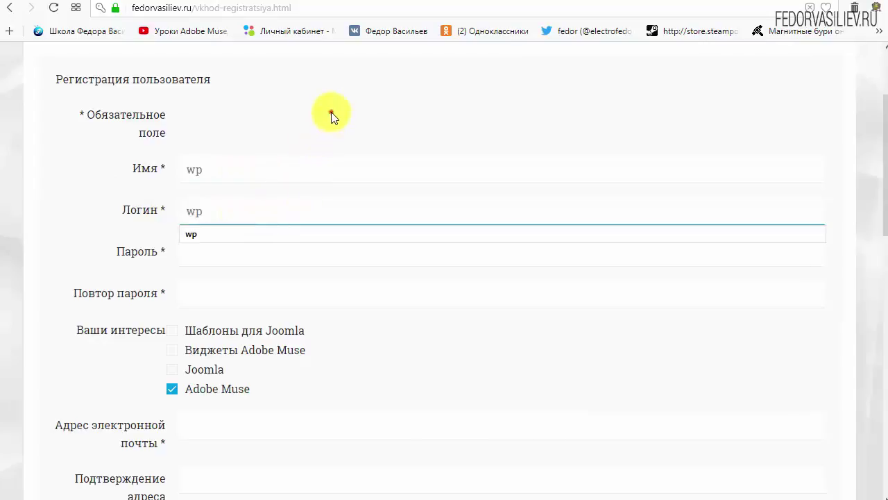
click(332, 111)
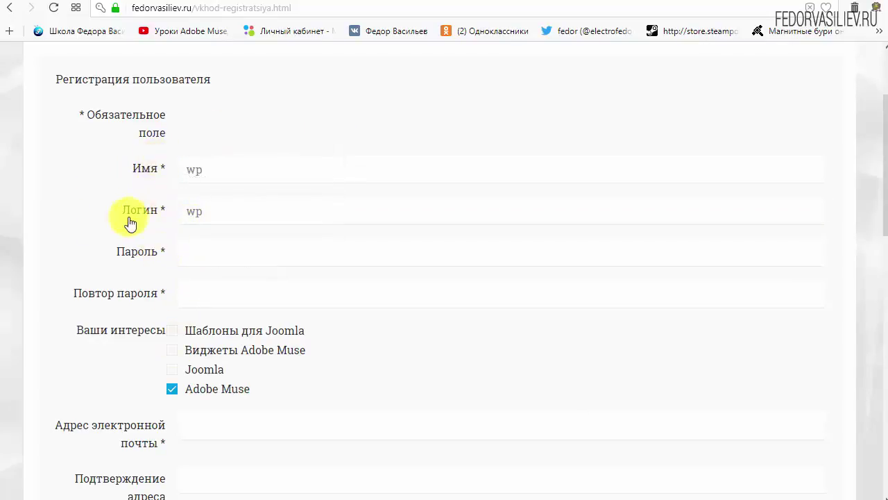
click(198, 262)
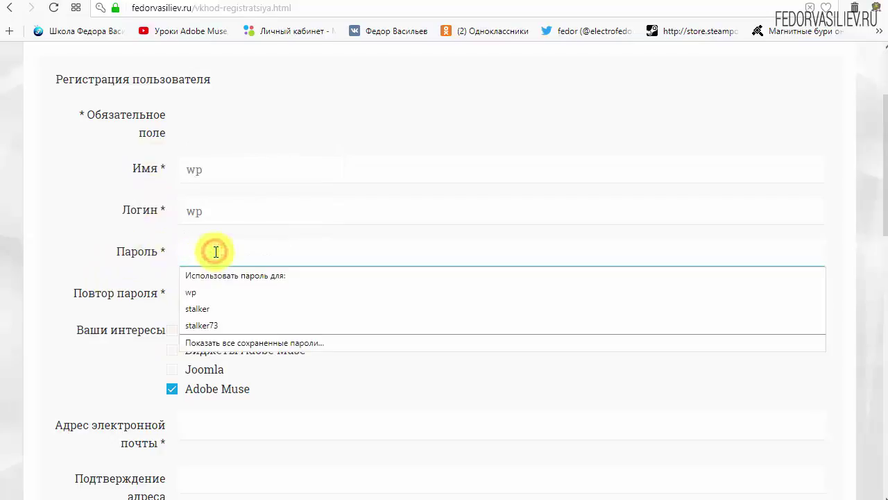
text(123456)
click(207, 303)
click(291, 333)
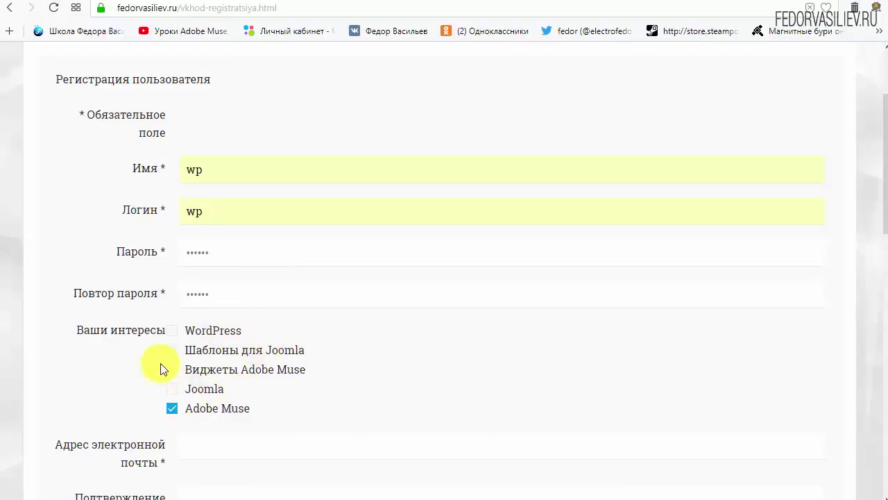
- Tick WordPress and untick Adobe Muse as the interests
drag(251, 329, 173, 344)
click(172, 330)
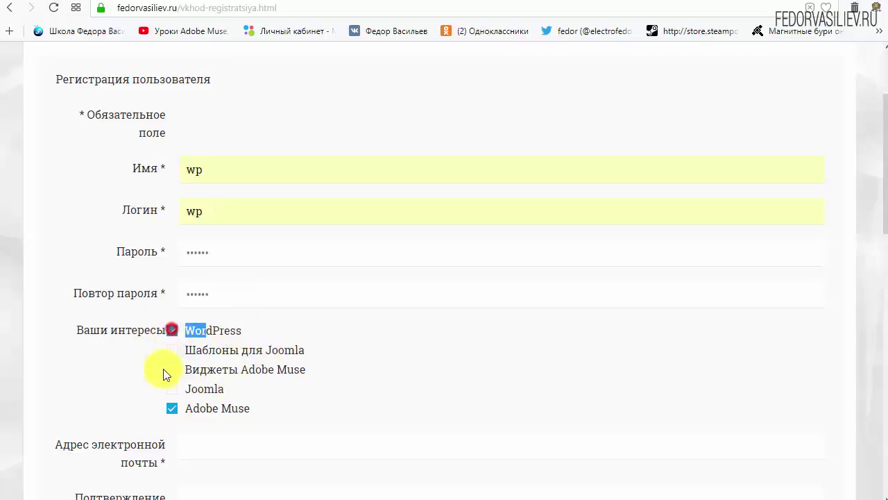
click(261, 329)
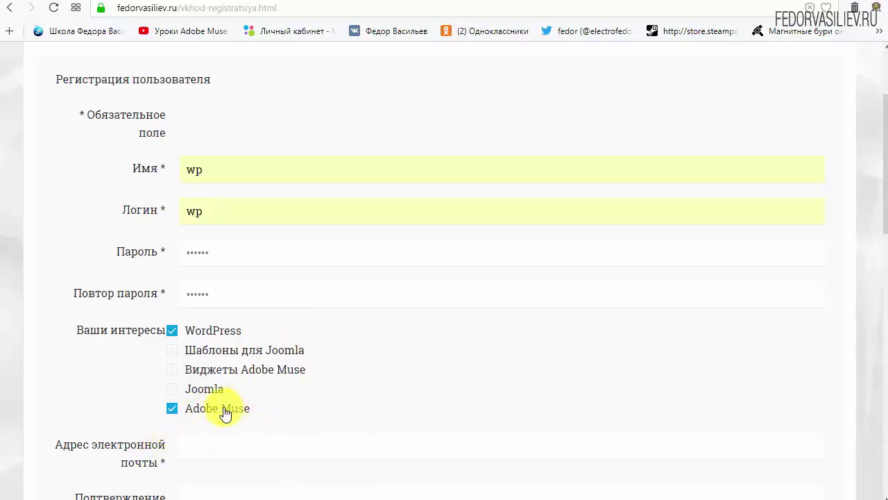
click(172, 411)
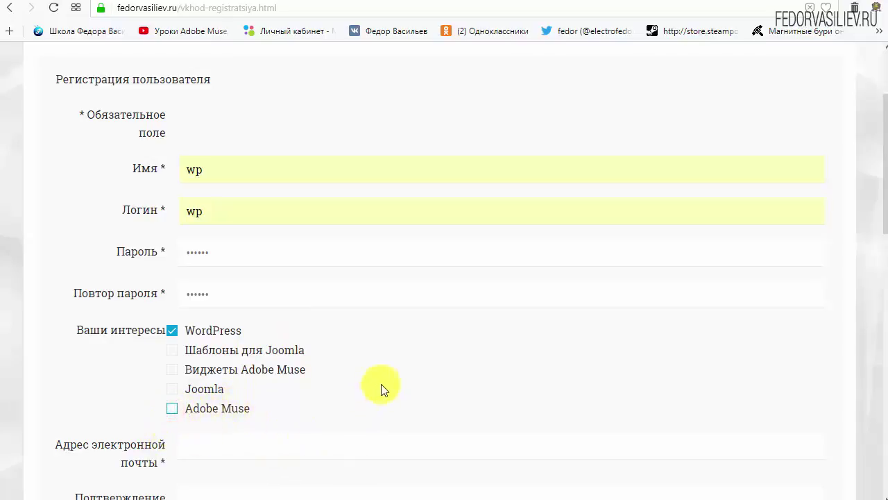
scroll(409, 347, down, 4)
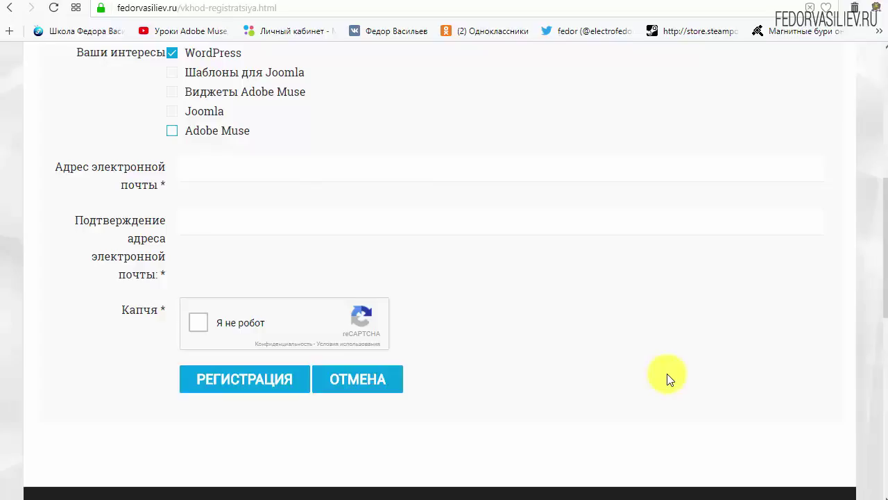
- Paste the e-mail into both address fields, tick 'Я не робот', and submit with РЕГИСТРАЦИЯ
right_click(230, 173)
click(279, 249)
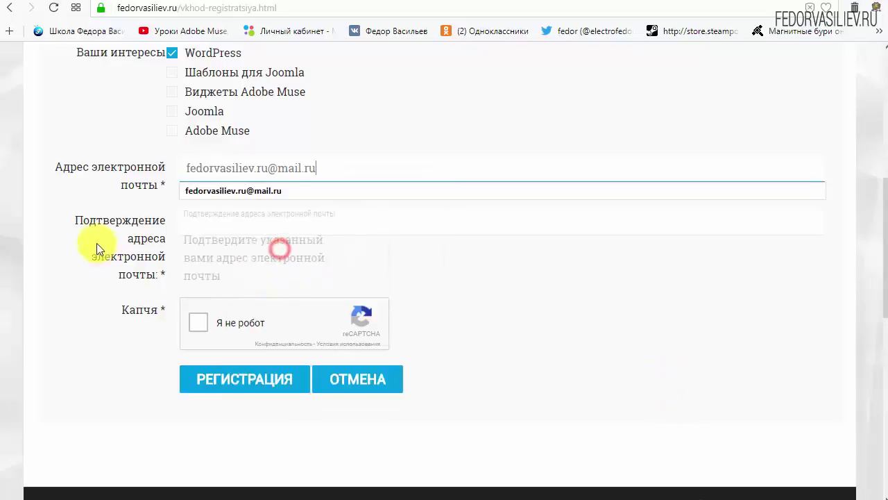
click(337, 296)
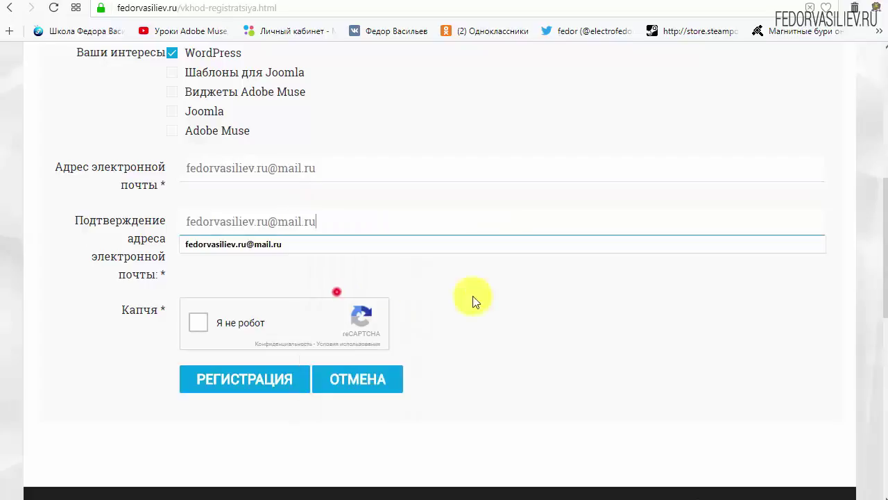
click(617, 294)
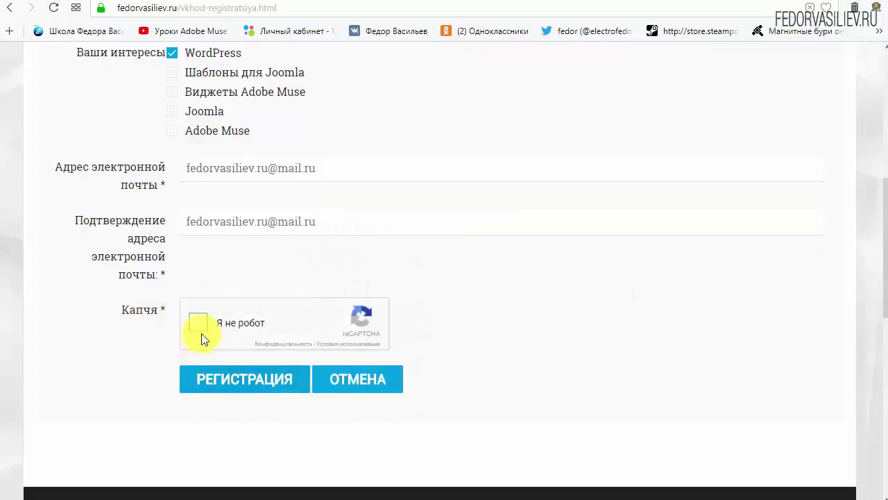
click(200, 323)
click(227, 380)
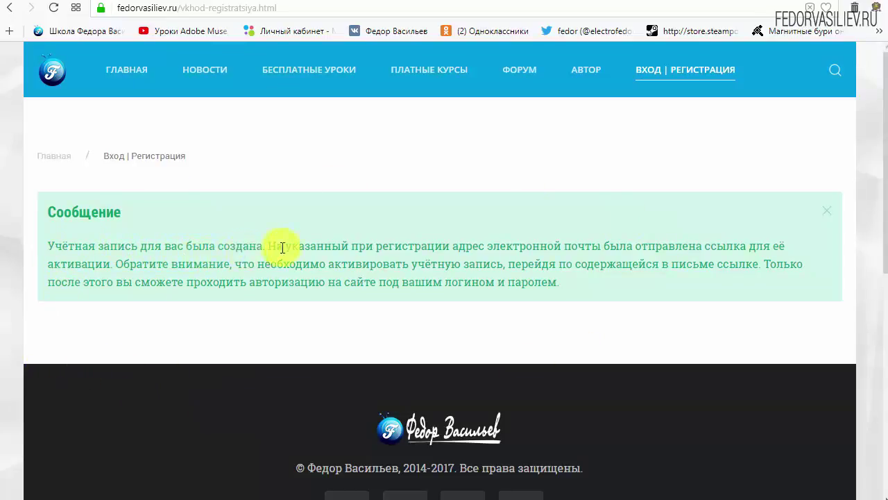
- Highlight the e-mail in the registration notice, then switch to the Mail.ru inbox tab
drag(494, 246, 598, 245)
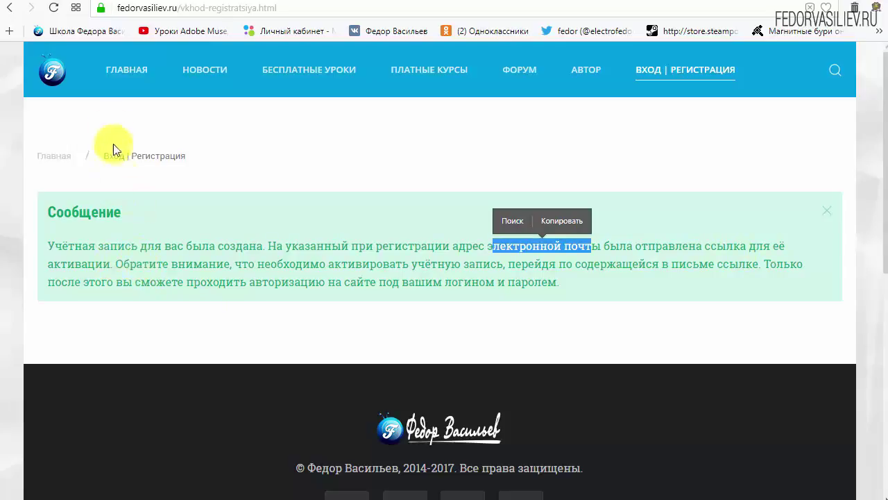
click(78, 5)
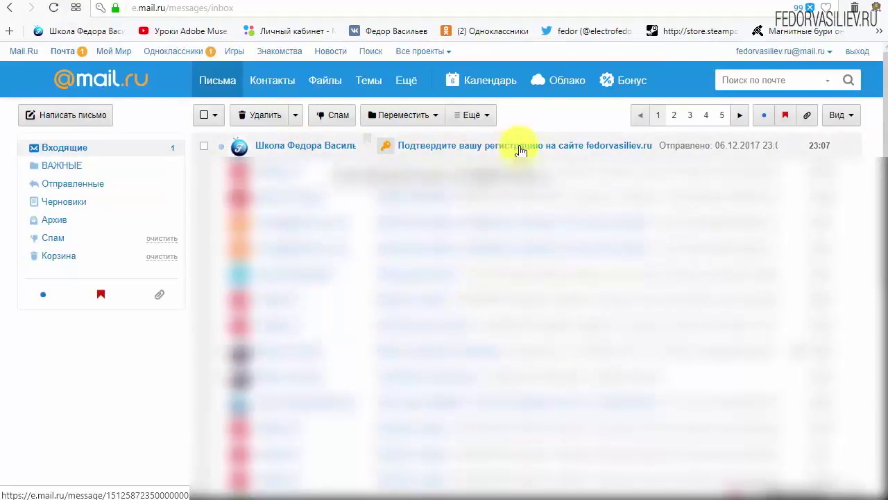
- Open the 'Подтвердите вашу регистрацию' e-mail and review the login and password lines
click(288, 149)
scroll(514, 277, down, 2)
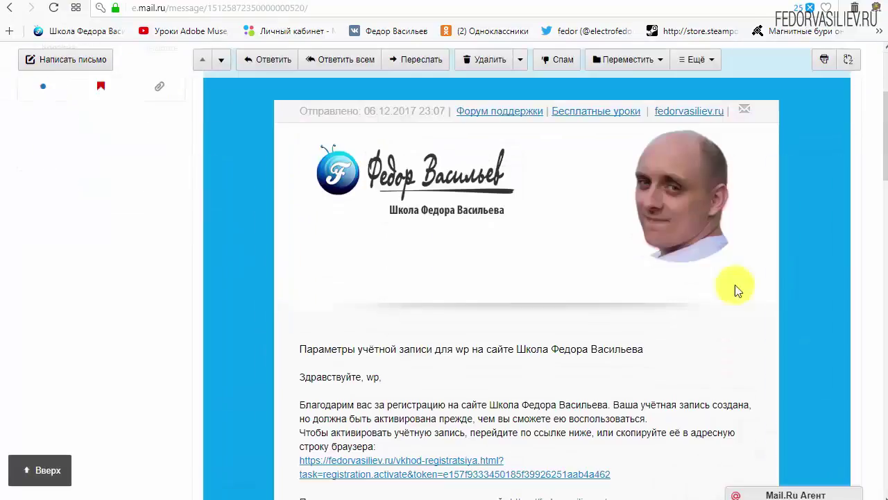
scroll(467, 237, down, 3)
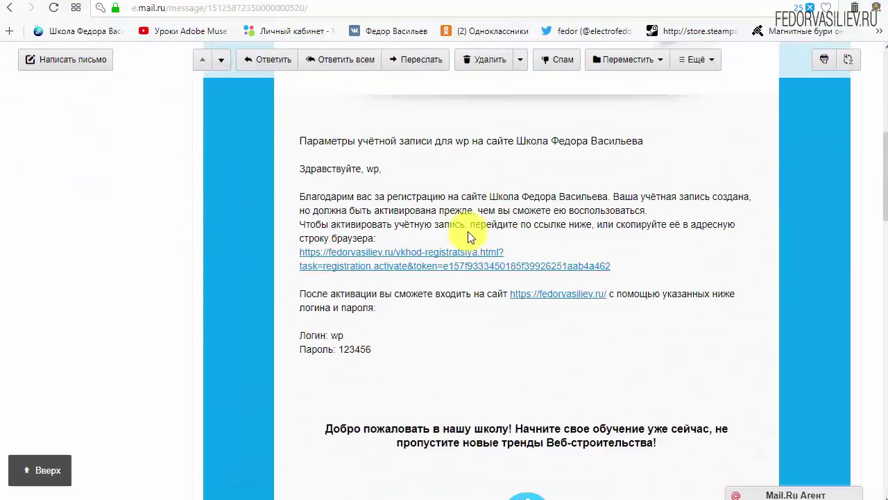
drag(376, 354, 243, 337)
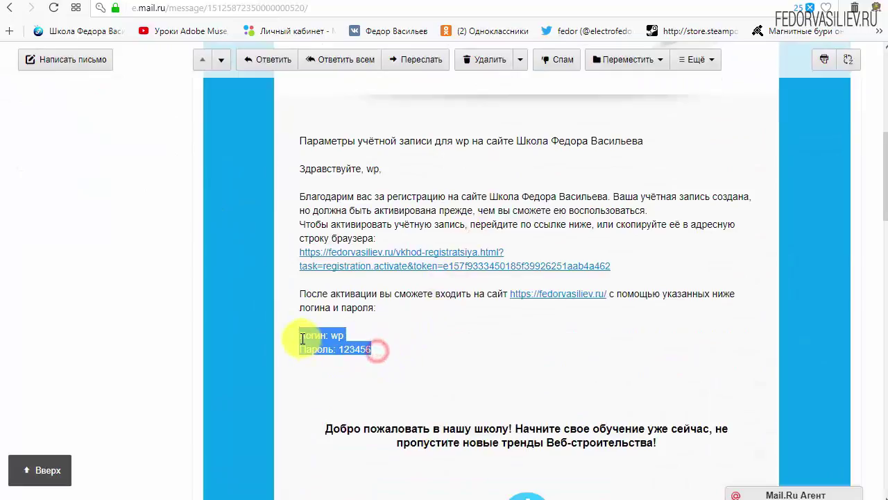
click(454, 338)
- Locate the account activation URL in the message and follow it
scroll(446, 333, down, 6)
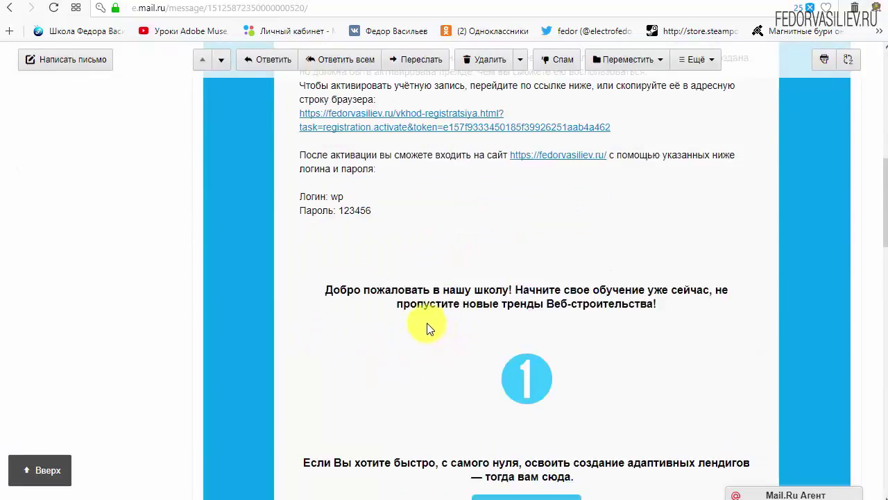
scroll(520, 244, down, 4)
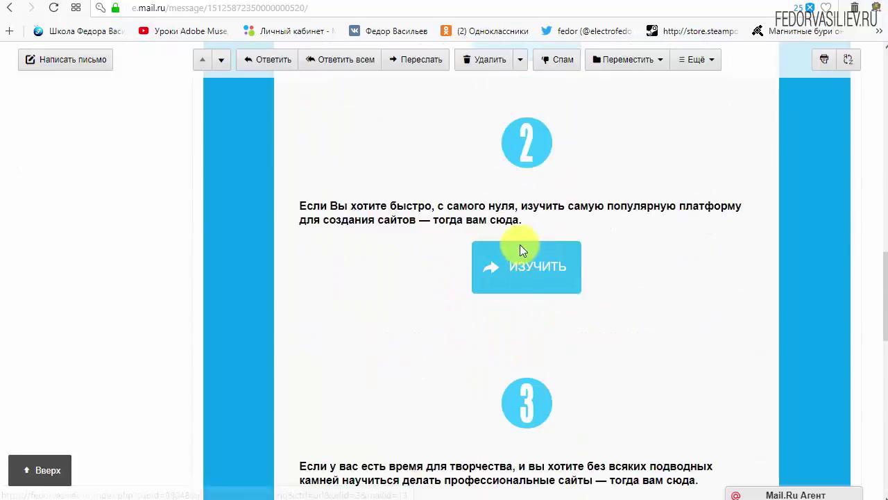
scroll(525, 281, up, 7)
scroll(387, 352, up, 4)
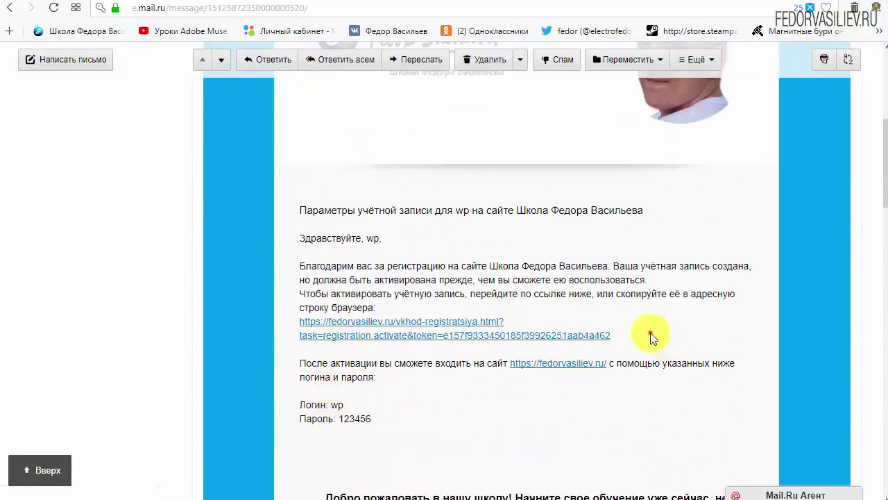
drag(648, 333, 439, 332)
click(571, 313)
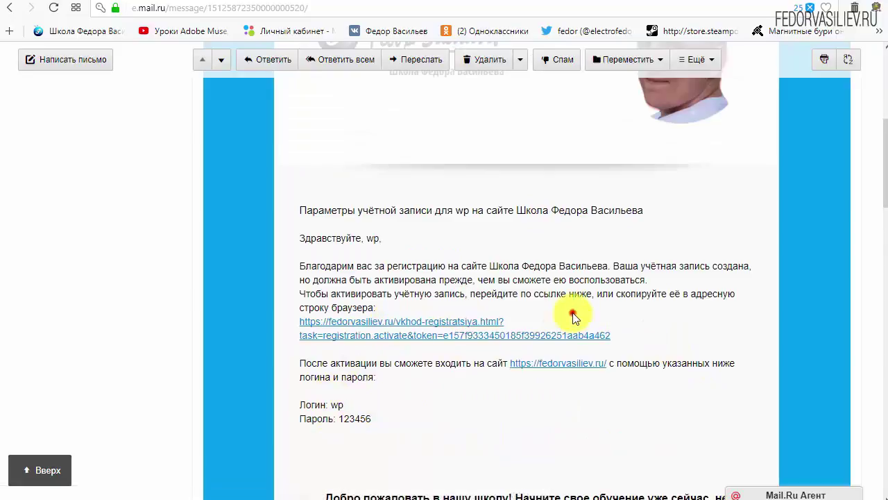
click(444, 319)
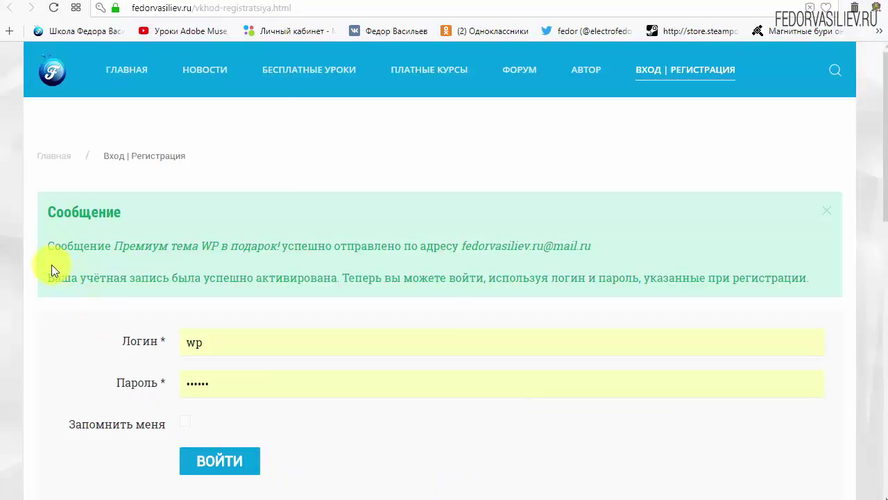
- Highlight the heading and the Сообщение text on the activation notice
drag(46, 208, 139, 215)
click(165, 209)
drag(51, 244, 117, 248)
click(104, 249)
- Return to the Mail.ru tab and show the Входящие message list
click(91, 4)
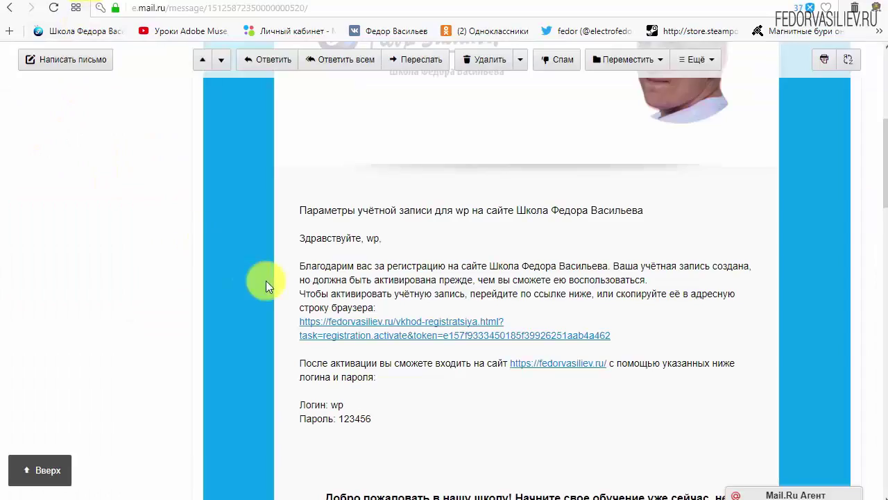
scroll(266, 280, up, 5)
click(74, 148)
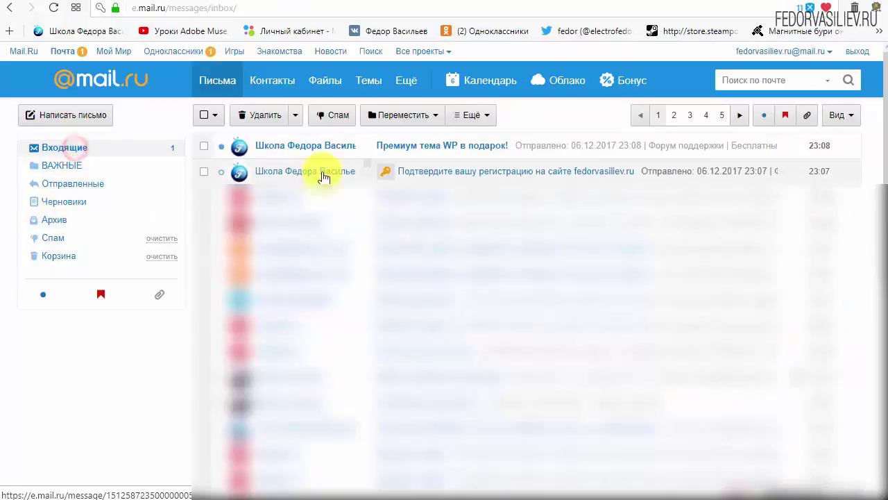